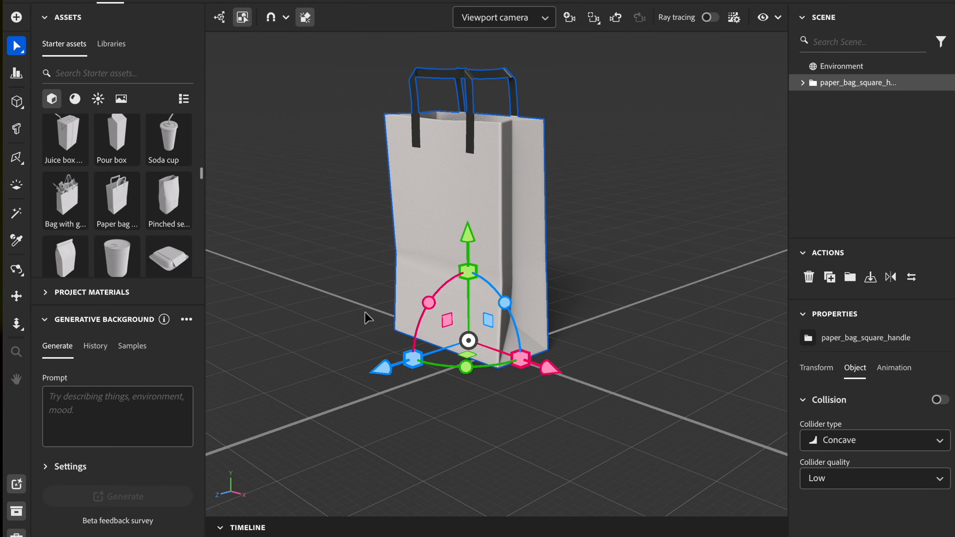
- Scale the paper bag up slightly and shift it a little along the X axis
{"action": "scroll", "coordinate": [368, 324], "scroll_direction": "up", "scroll_amount": 2}
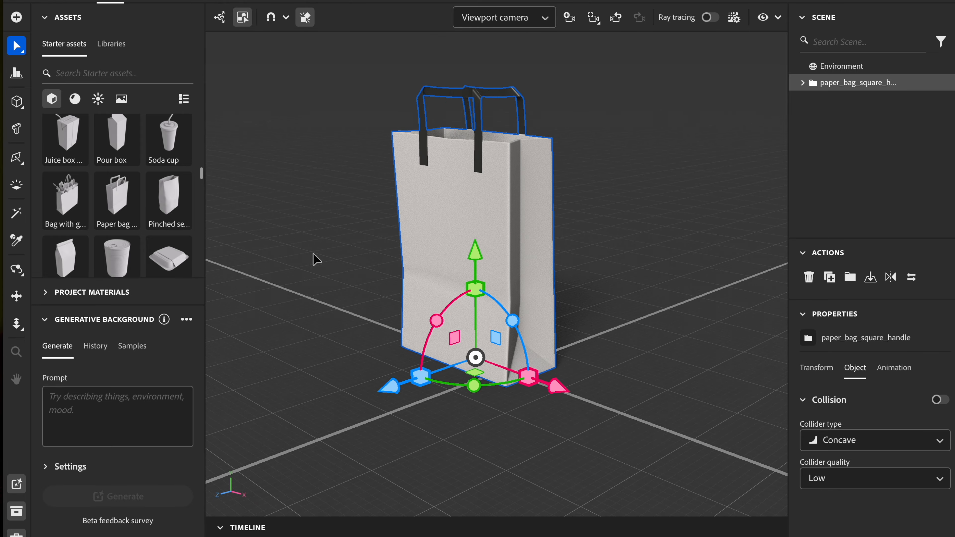
{"action": "mouse_move", "coordinate": [422, 378]}
{"action": "left_mouse_down"}
{"action": "mouse_move", "coordinate": [387, 393]}
{"action": "mouse_move", "coordinate": [417, 386]}
{"action": "left_mouse_up"}
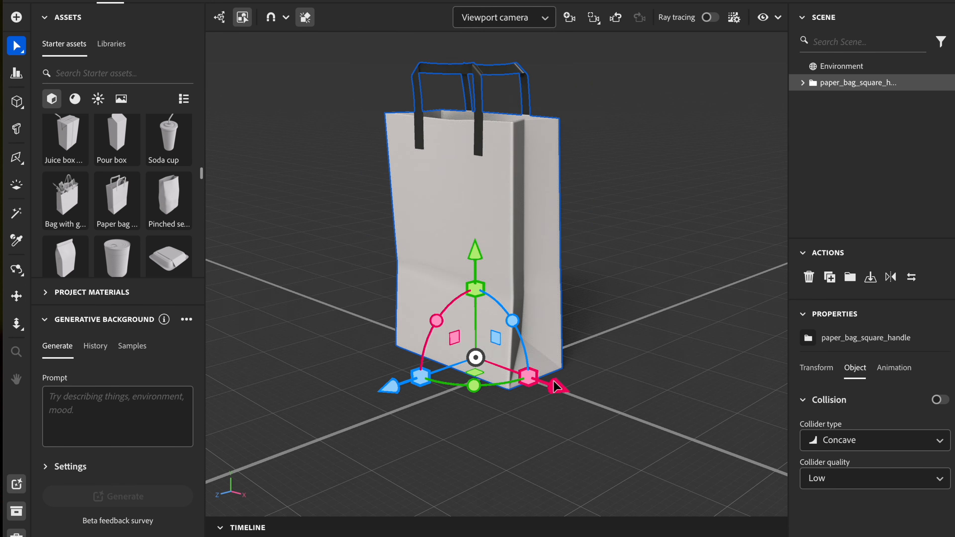
{"action": "left_click_drag", "start_coordinate": [557, 387], "coordinate": [573, 389]}
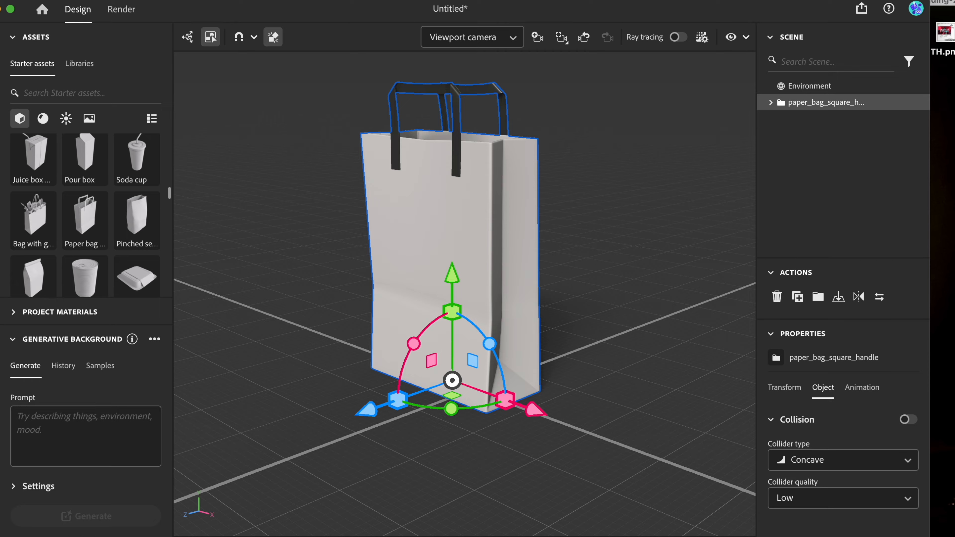
- Place the PNG text artwork from the desktop on the bag as a graphic and position it on the lower front face
{"action": "left_click_drag", "start_coordinate": [944, 33], "coordinate": [462, 247]}
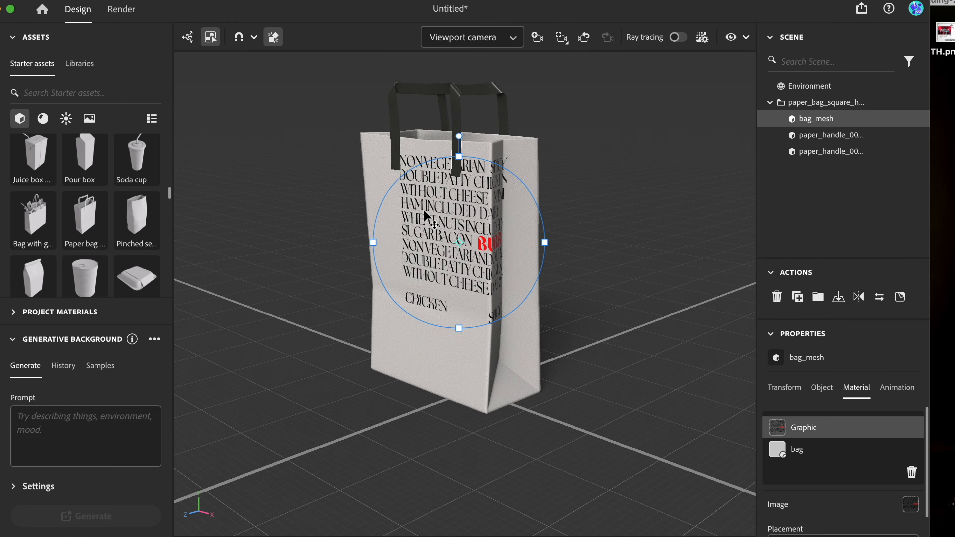
{"action": "left_click_drag", "start_coordinate": [424, 210], "coordinate": [397, 267]}
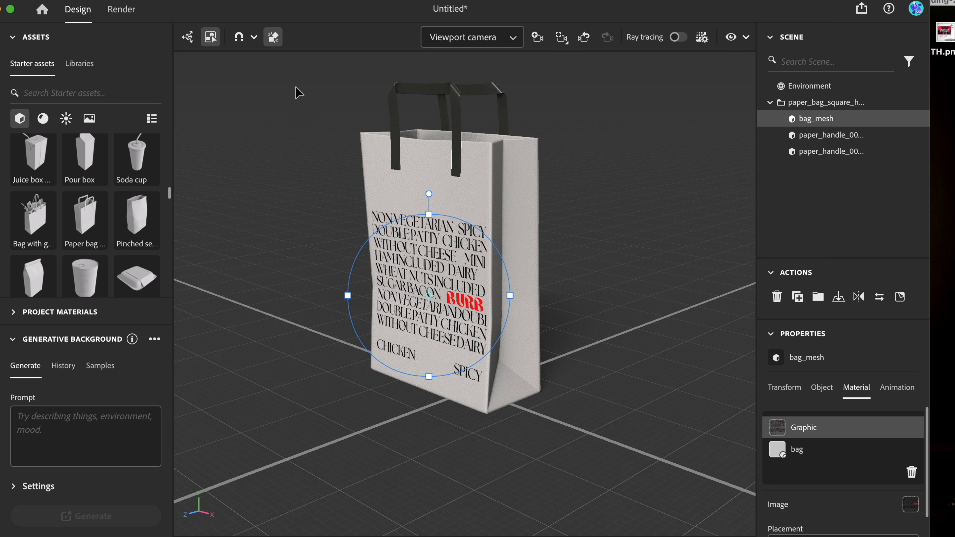
{"action": "left_click", "coordinate": [300, 92]}
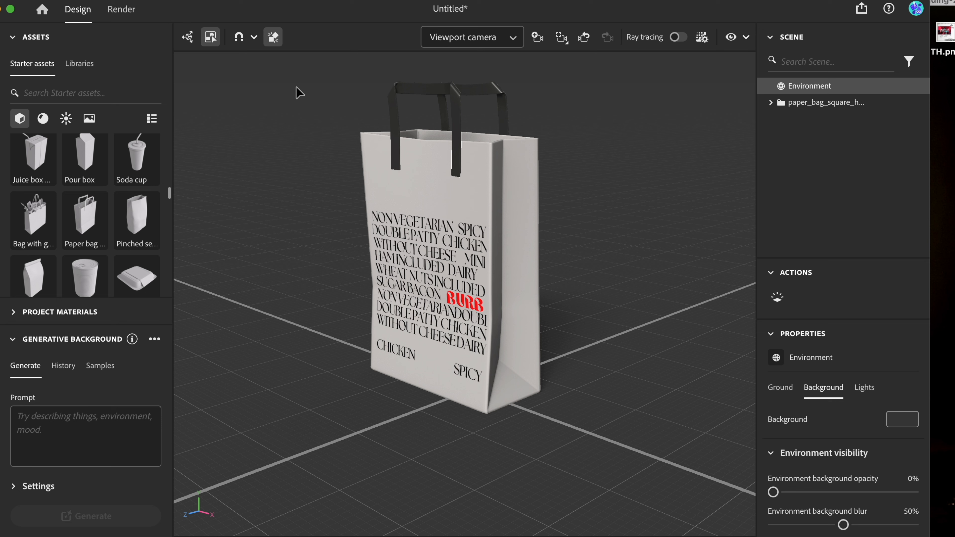
- Try a warm interior environment light from the starter assets on the scene and undo it
{"action": "left_click", "coordinate": [43, 119]}
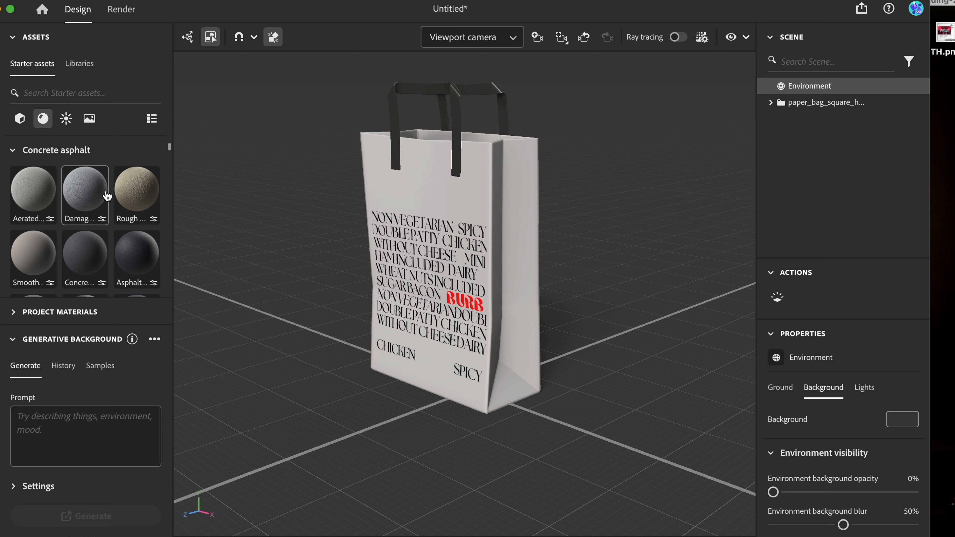
{"action": "scroll", "coordinate": [104, 193], "scroll_direction": "down", "scroll_amount": 1}
{"action": "left_click", "coordinate": [67, 119]}
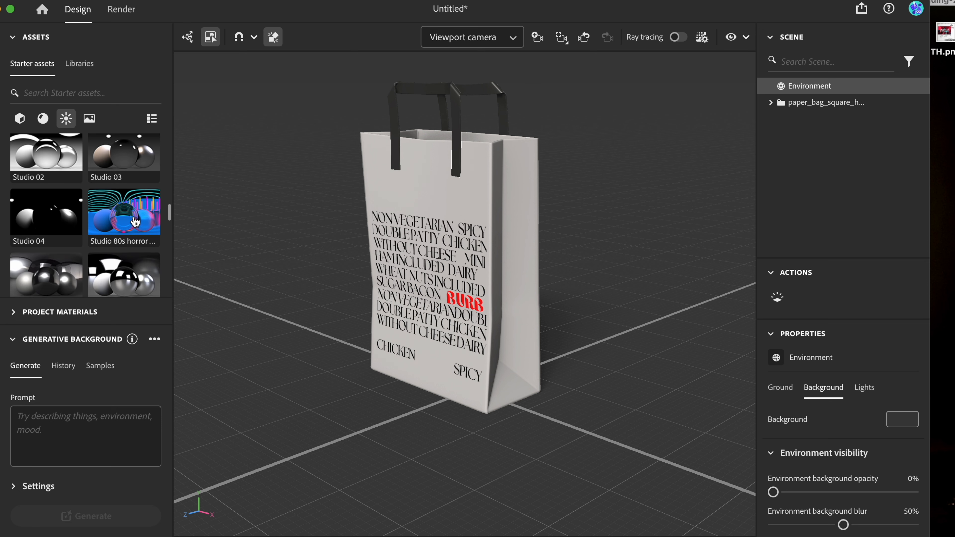
{"action": "scroll", "coordinate": [119, 283], "scroll_direction": "down", "scroll_amount": 3}
{"action": "mouse_move", "coordinate": [121, 240]}
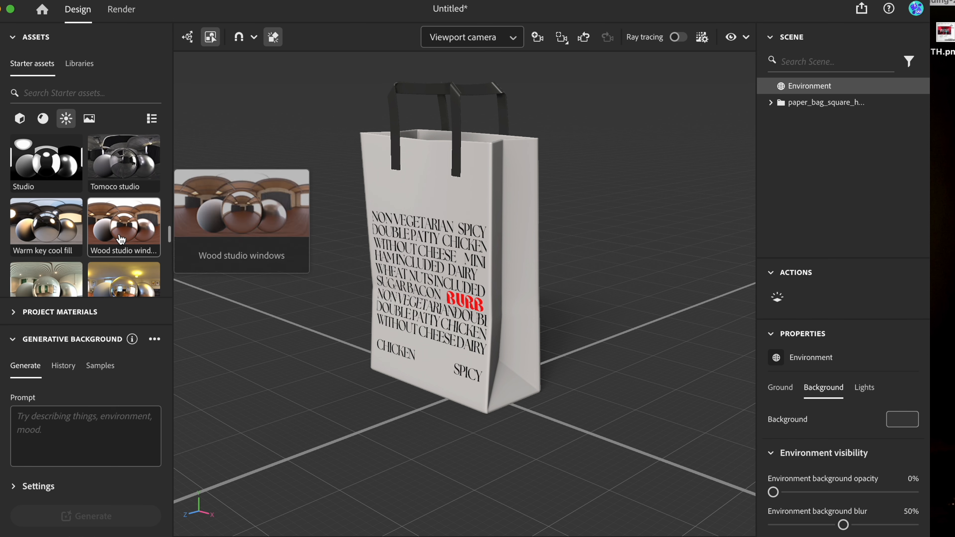
{"action": "left_click", "coordinate": [122, 281]}
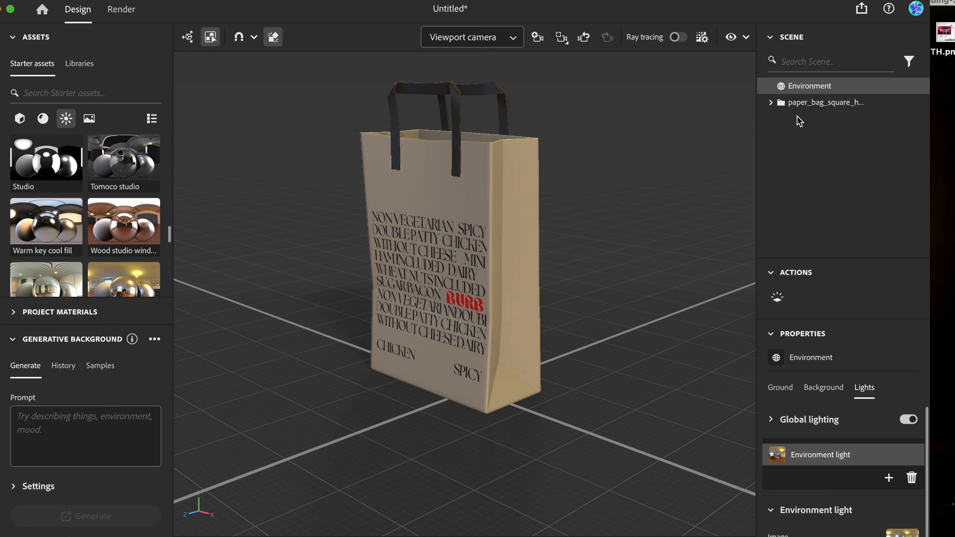
{"action": "key", "text": "super+z"}
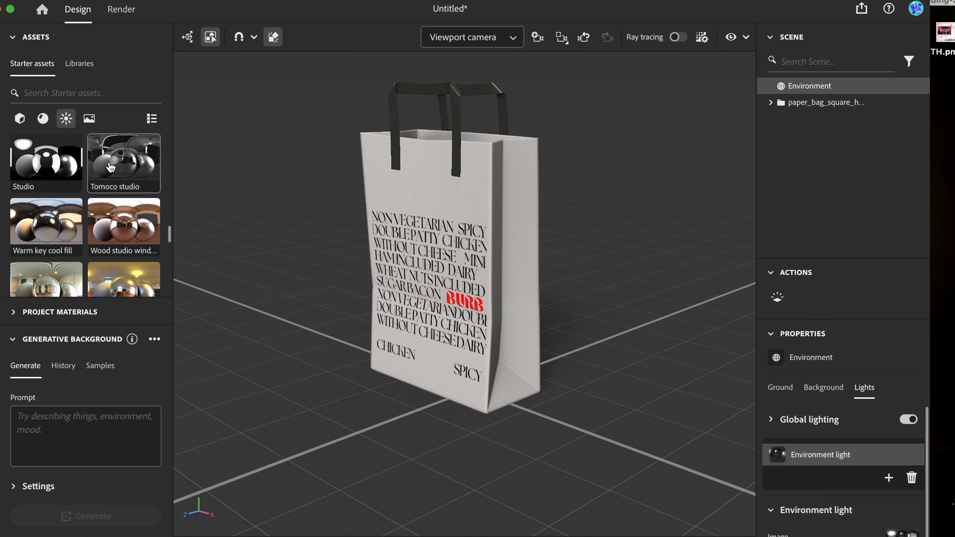
{"action": "left_click", "coordinate": [89, 118]}
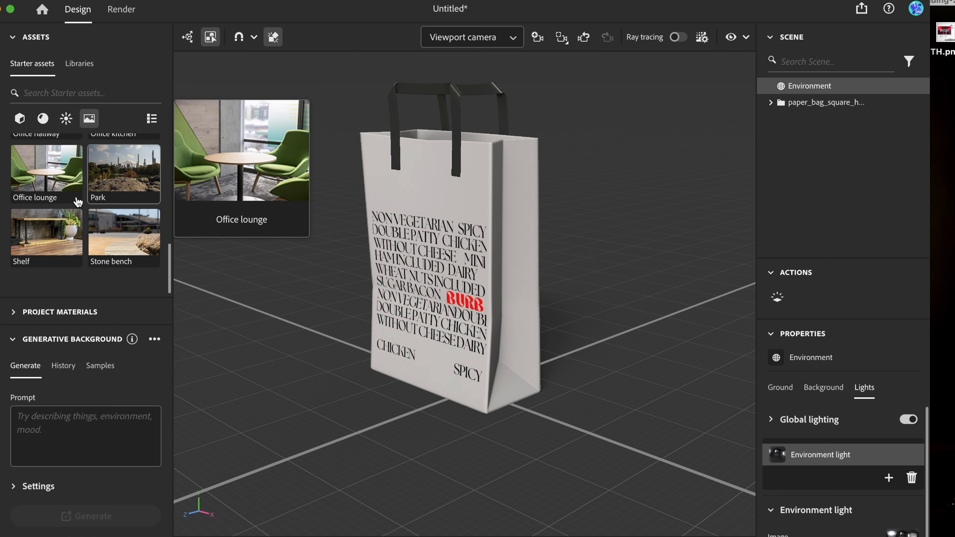
{"action": "scroll", "coordinate": [99, 184], "scroll_direction": "up", "scroll_amount": 3}
{"action": "scroll", "coordinate": [99, 183], "scroll_direction": "up", "scroll_amount": 5}
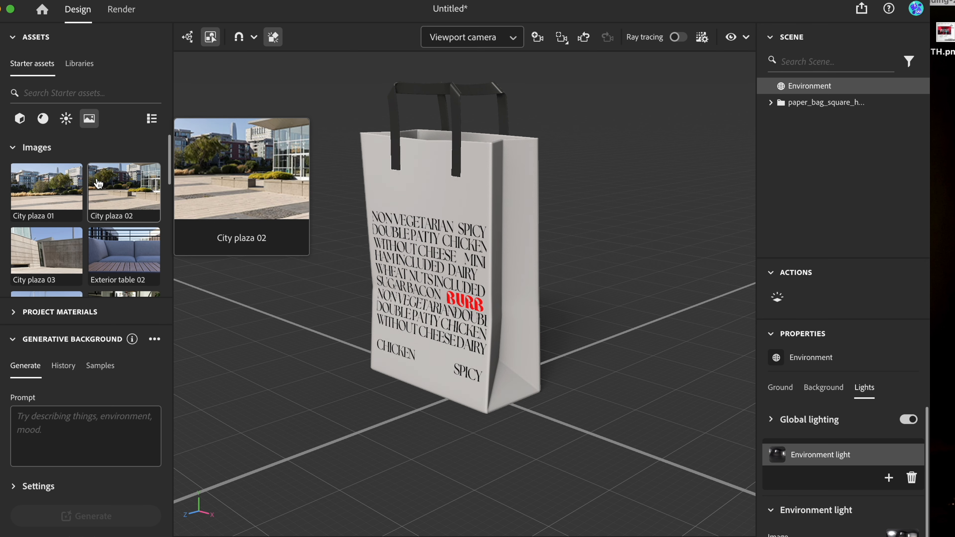
{"action": "scroll", "coordinate": [101, 180], "scroll_direction": "down", "scroll_amount": 10}
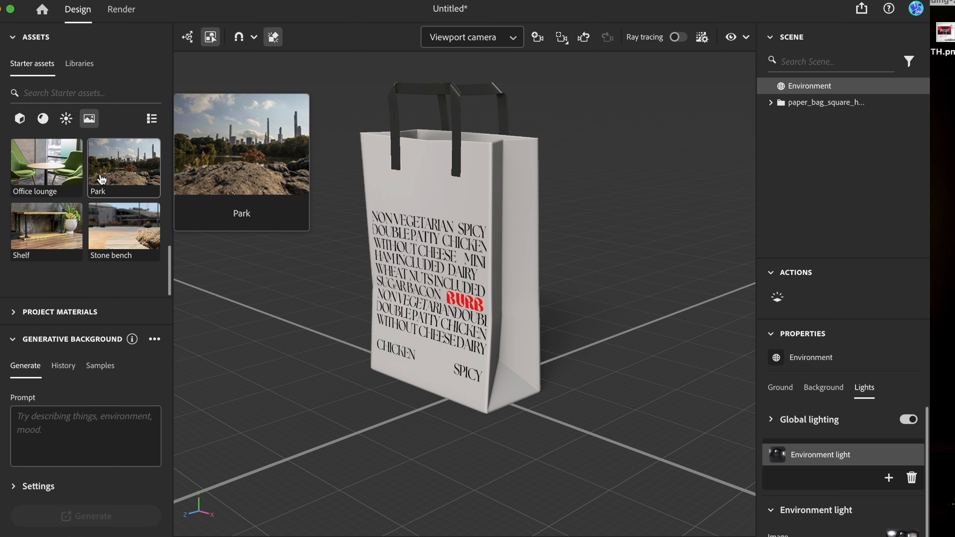
- Generate background images from the prompt "street side curb, asphalt, close up, people walking by"
{"action": "left_click", "coordinate": [54, 425]}
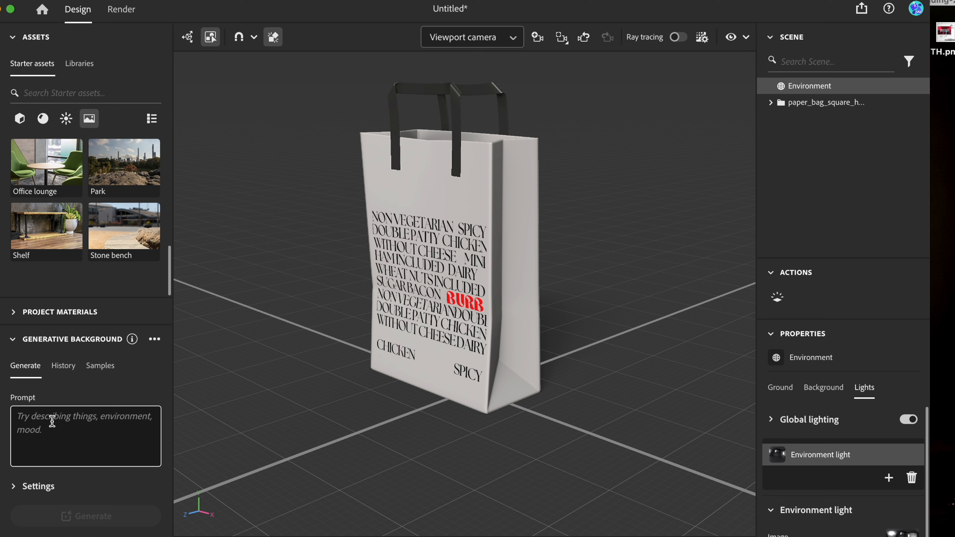
{"action": "type", "text": "st"}
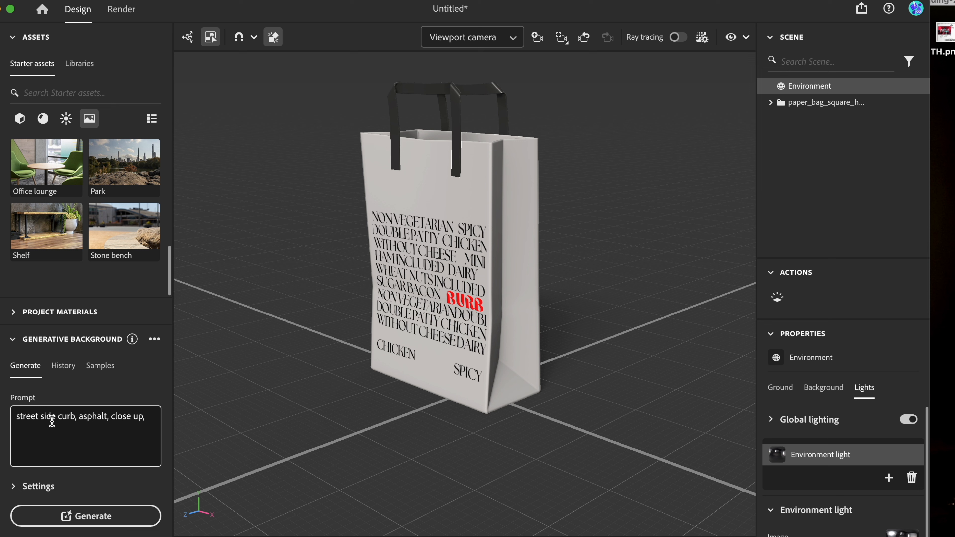
{"action": "type", "text": "walking by"}
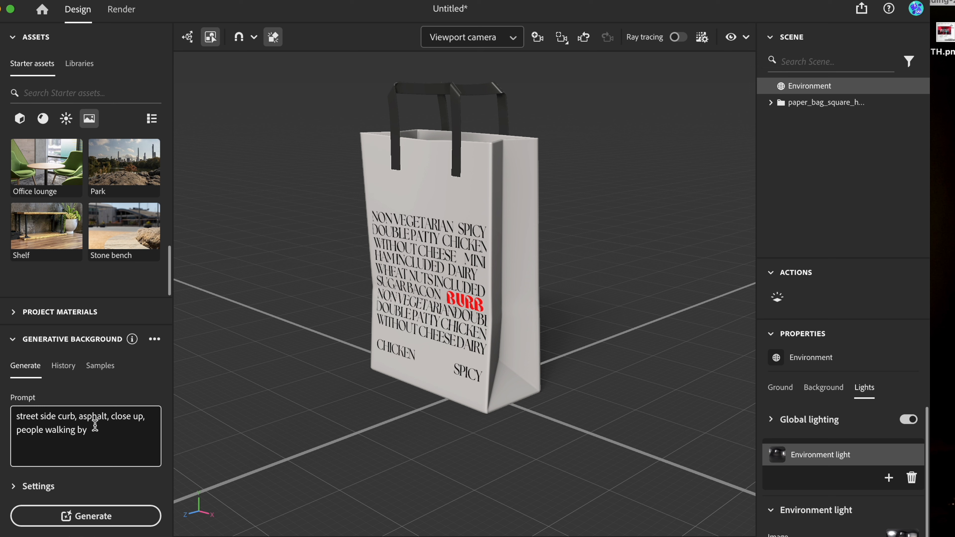
{"action": "left_click", "coordinate": [70, 515]}
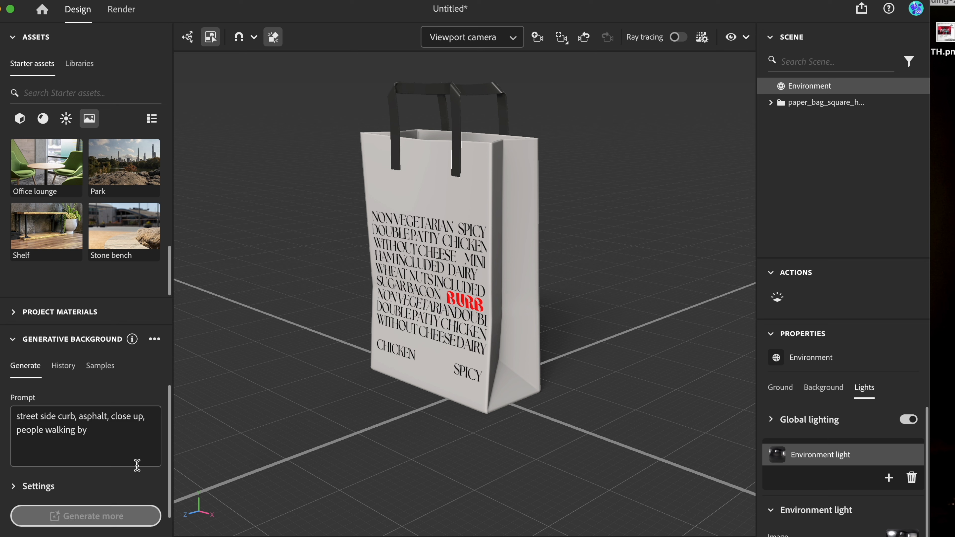
- Apply the generated curved-curb image with white flowers as background and match image aspect ratio, outdoor sunlight and camera perspective to it
{"action": "scroll", "coordinate": [111, 428], "scroll_direction": "down", "scroll_amount": 3}
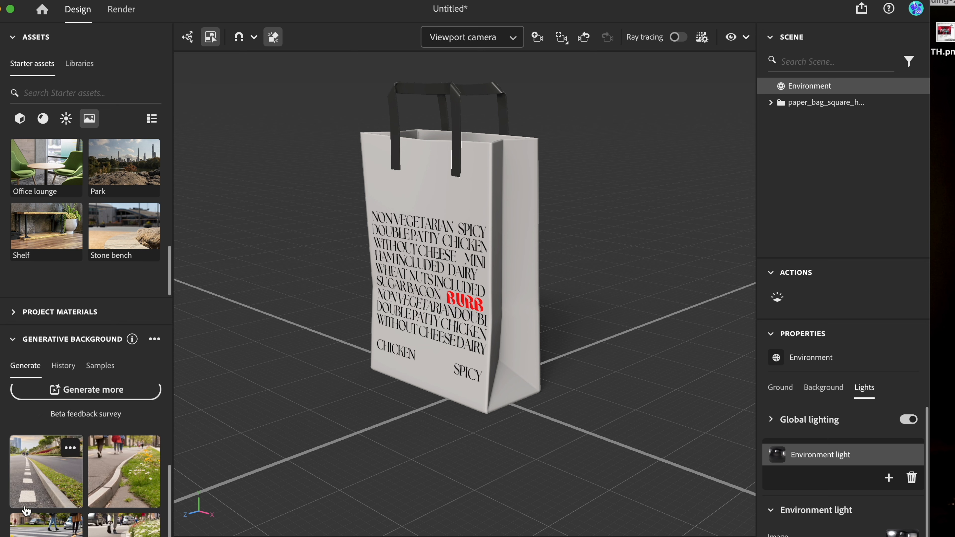
{"action": "mouse_move", "coordinate": [104, 475]}
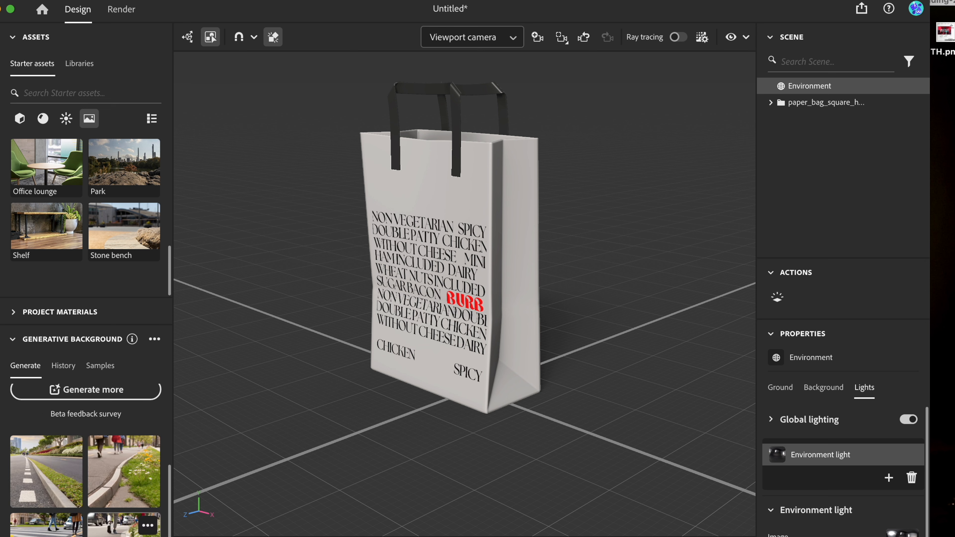
{"action": "mouse_move", "coordinate": [67, 506]}
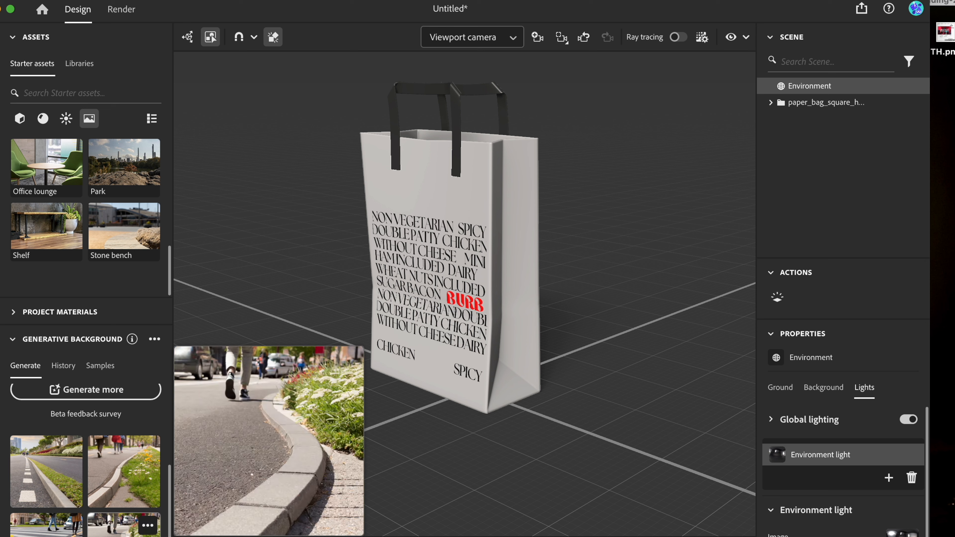
{"action": "scroll", "coordinate": [86, 439], "scroll_direction": "up", "scroll_amount": 3}
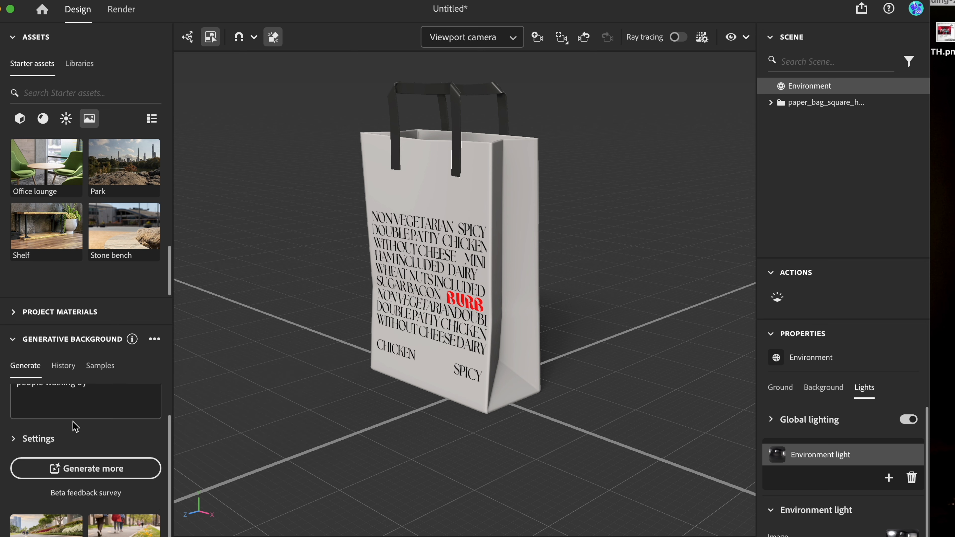
{"action": "scroll", "coordinate": [75, 414], "scroll_direction": "down", "scroll_amount": 3}
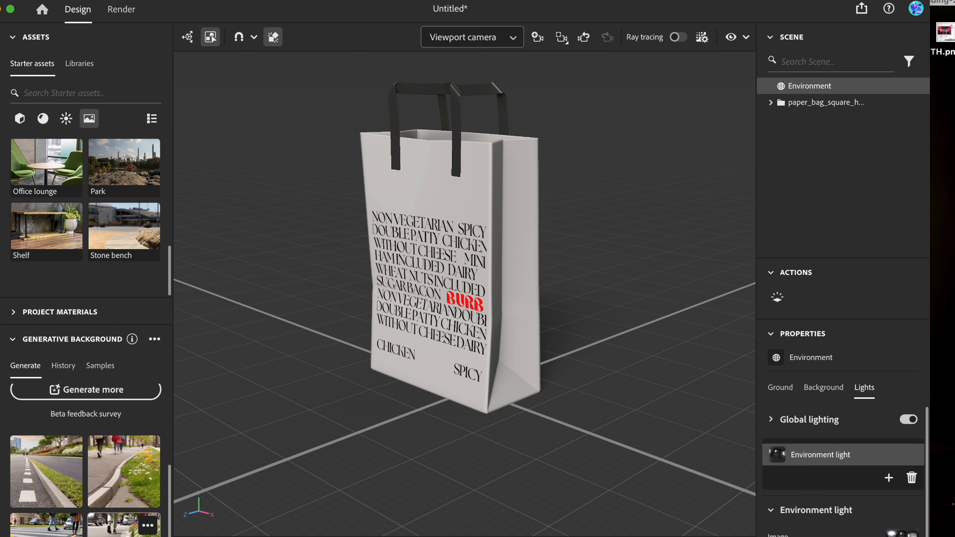
{"action": "mouse_move", "coordinate": [124, 525]}
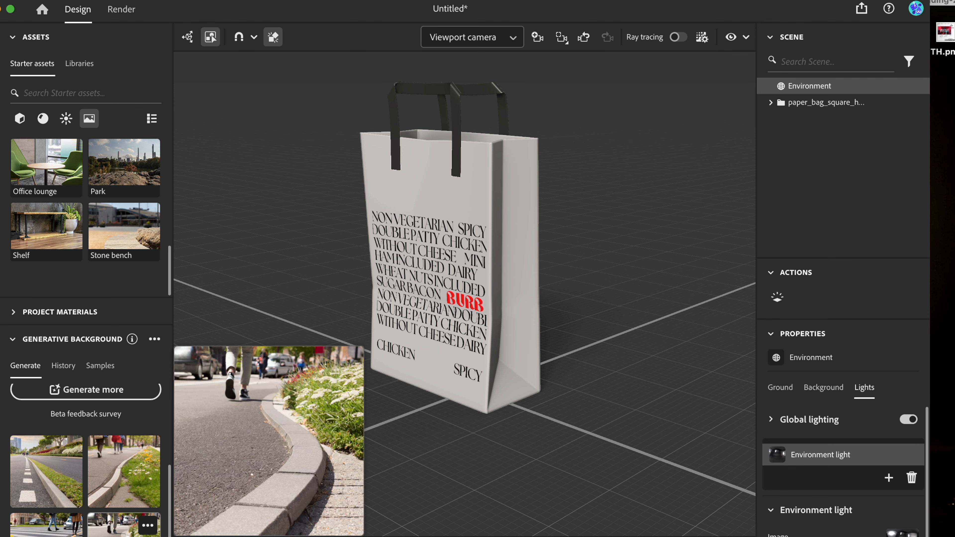
{"action": "left_click", "coordinate": [124, 525]}
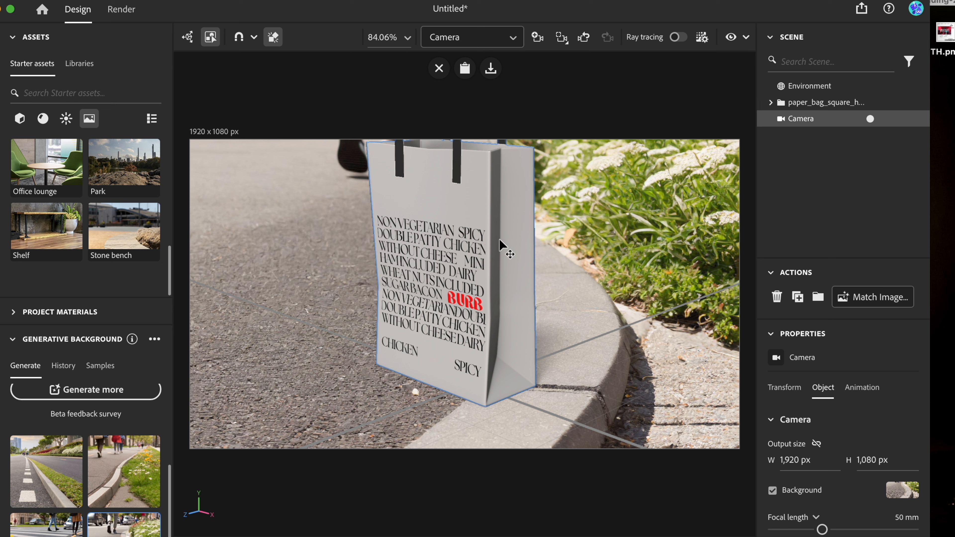
{"action": "left_click", "coordinate": [859, 301]}
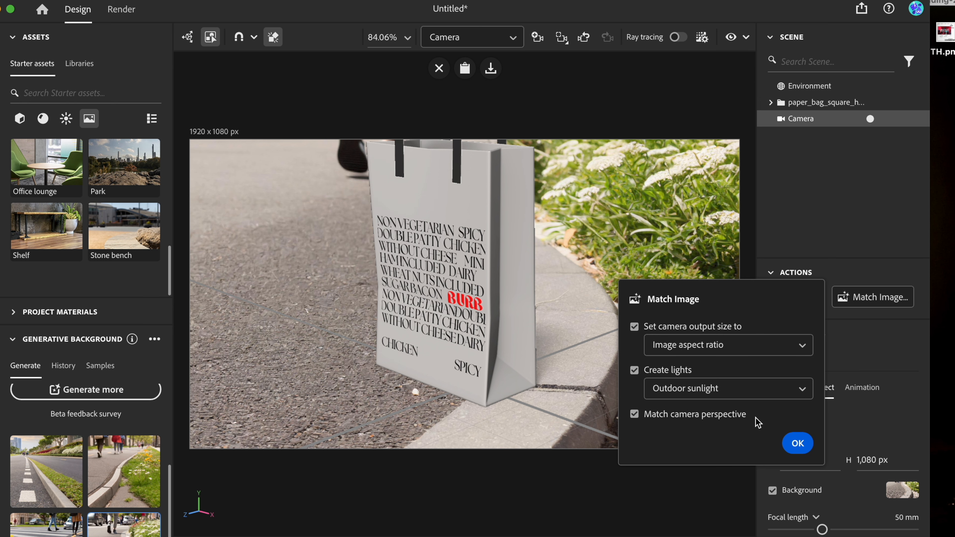
{"action": "left_click", "coordinate": [795, 441]}
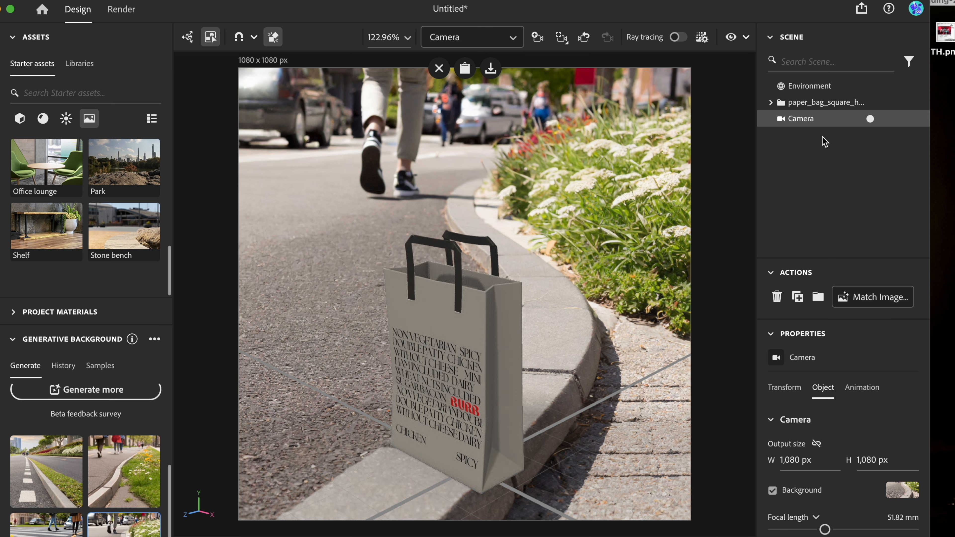
- Move the paper bag along its ground axes so it stands on the curb's stone edge beside the flowers
{"action": "left_click", "coordinate": [817, 102]}
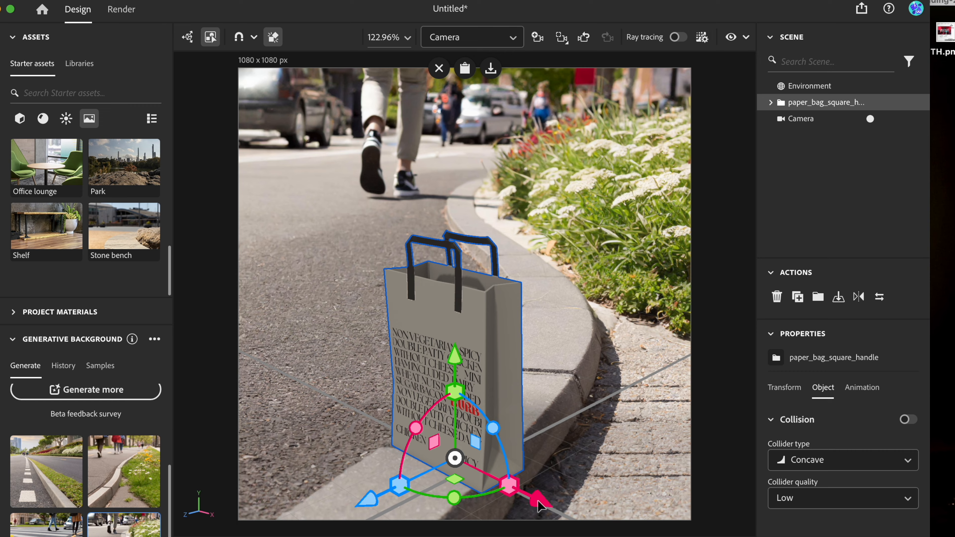
{"action": "left_click_drag", "start_coordinate": [539, 506], "coordinate": [423, 384]}
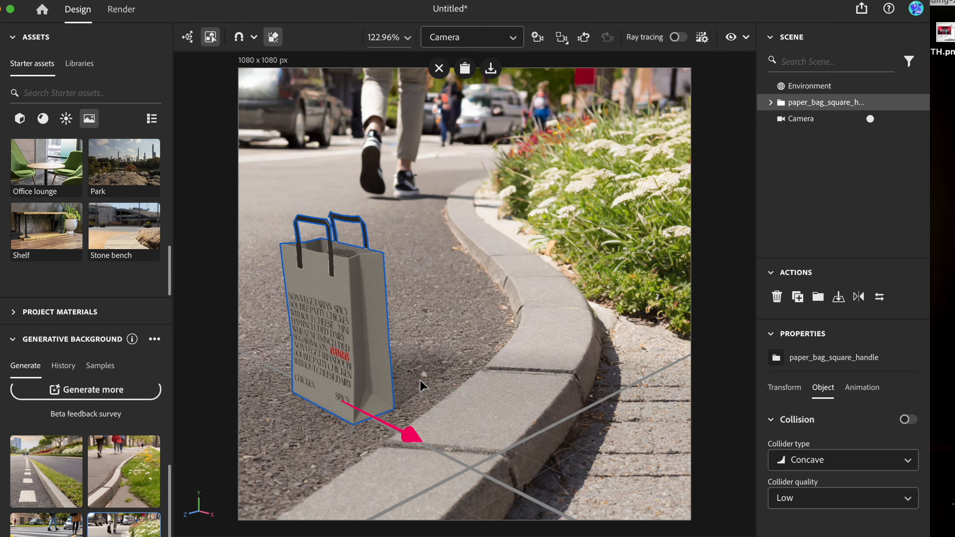
{"action": "left_click_drag", "start_coordinate": [244, 433], "coordinate": [354, 421]}
{"action": "left_click_drag", "start_coordinate": [467, 417], "coordinate": [589, 521]}
{"action": "left_click_drag", "start_coordinate": [427, 473], "coordinate": [422, 474]}
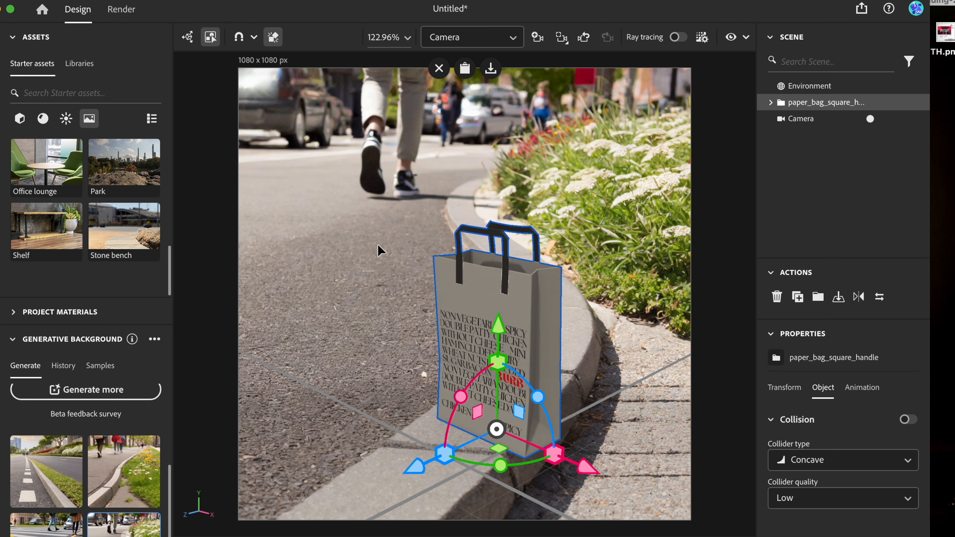
- Set the environment light's intensity to 118%
{"action": "left_click", "coordinate": [378, 245]}
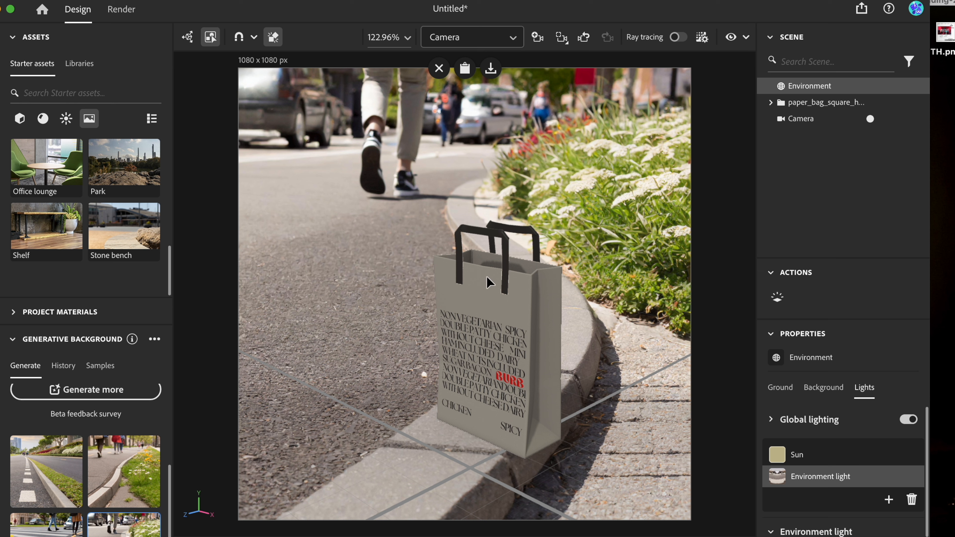
{"action": "scroll", "coordinate": [833, 437], "scroll_direction": "down", "scroll_amount": 2}
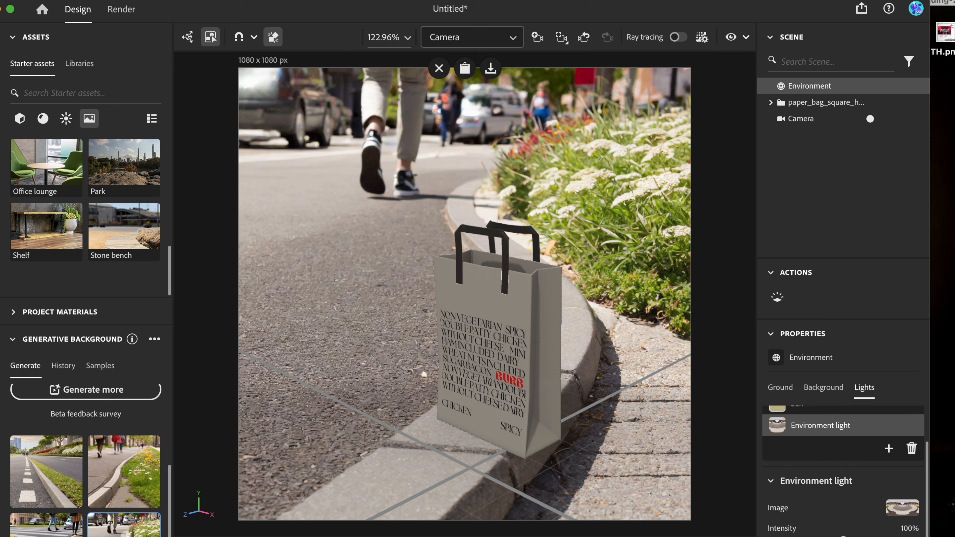
{"action": "left_click_drag", "start_coordinate": [844, 536], "coordinate": [861, 536]}
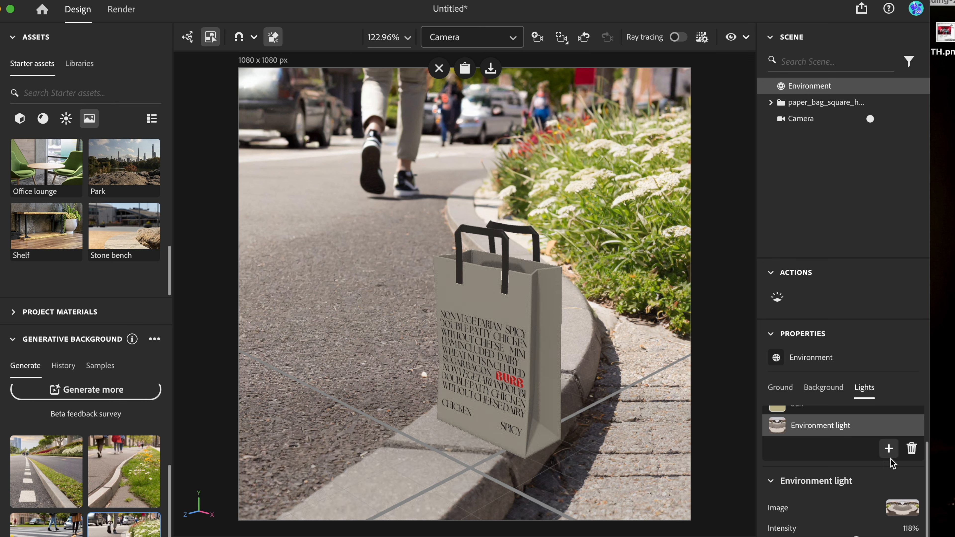
{"action": "scroll", "coordinate": [893, 463], "scroll_direction": "down", "scroll_amount": 1}
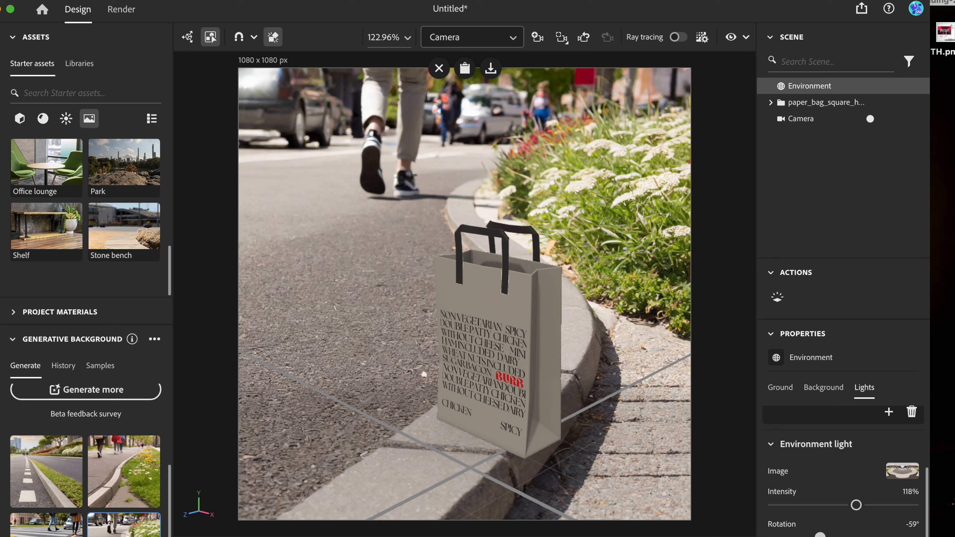
- Configure the render to use ray tracing with the High quality preset
{"action": "left_click", "coordinate": [128, 11]}
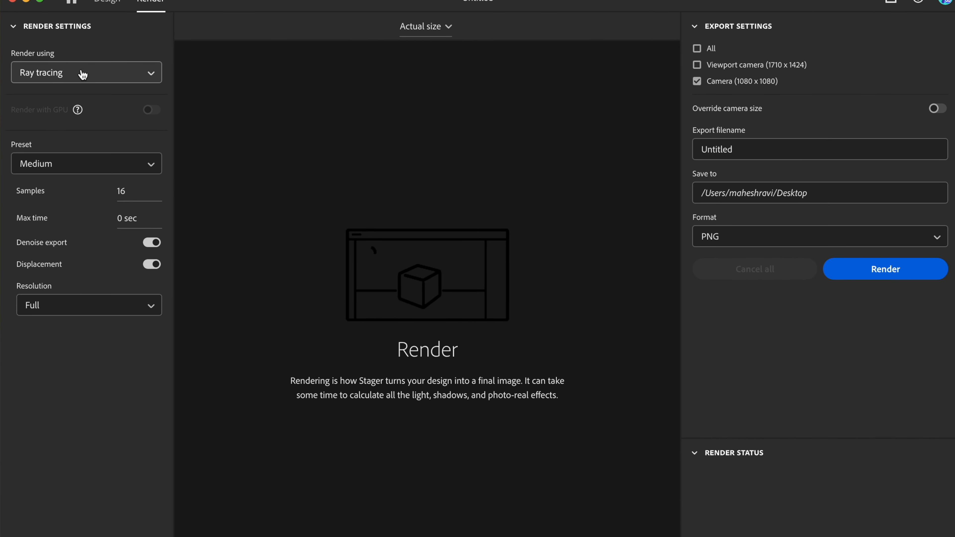
{"action": "left_click", "coordinate": [80, 73]}
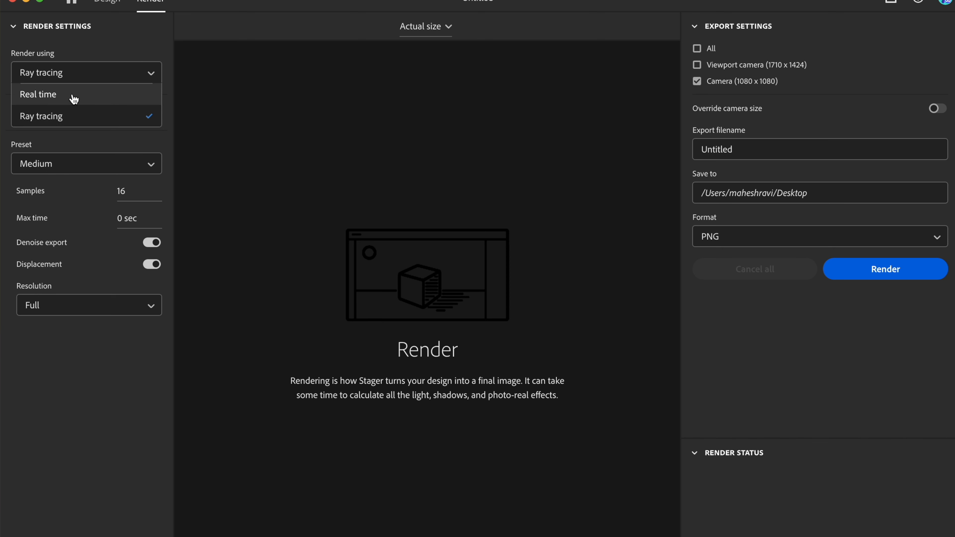
{"action": "left_click", "coordinate": [59, 124]}
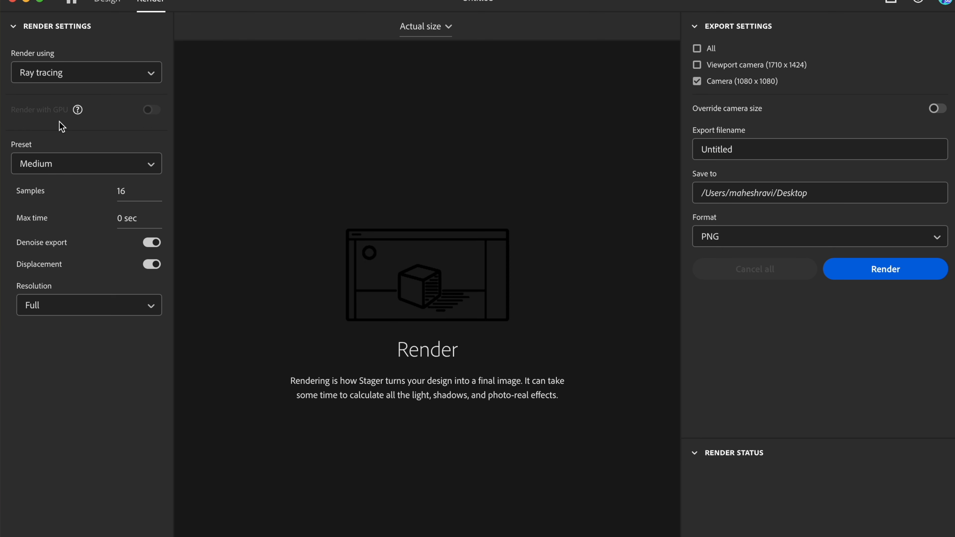
{"action": "left_click", "coordinate": [74, 164]}
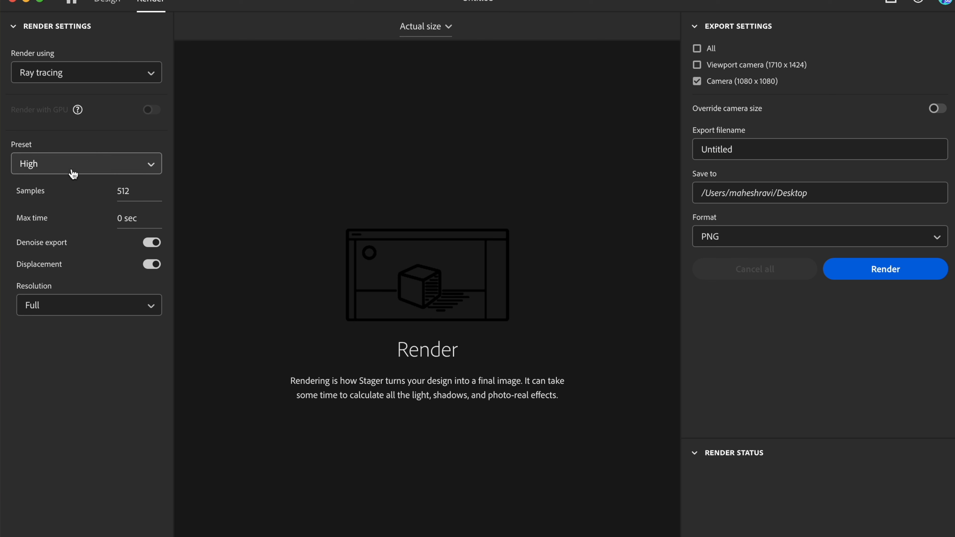